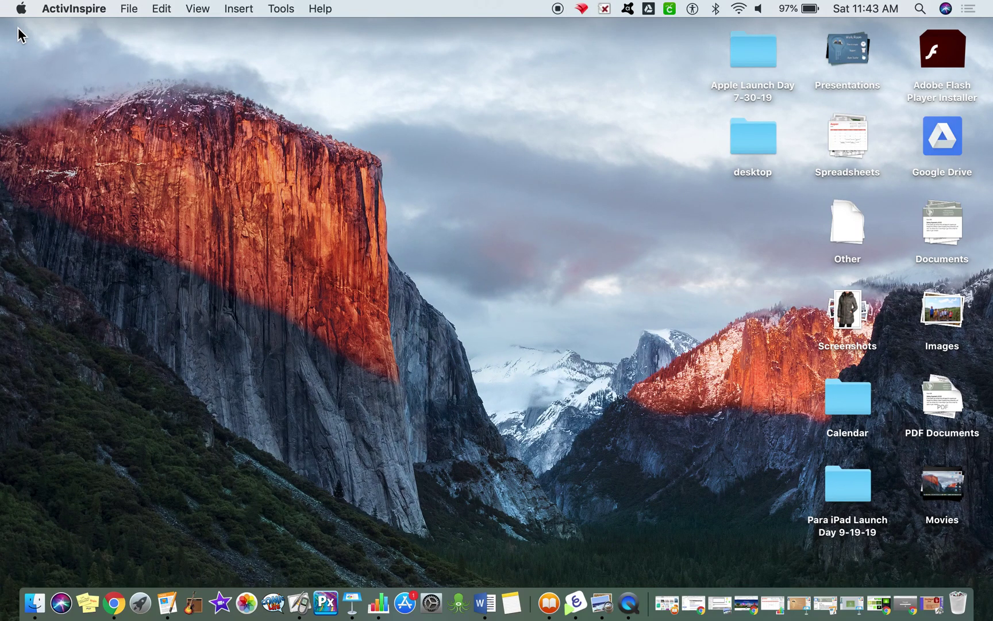
Restore the Five Finger Rule flipchart in ActivInspire, look at the next page, and return to page 1
{"action": "left_click", "coordinate": [929, 605]}
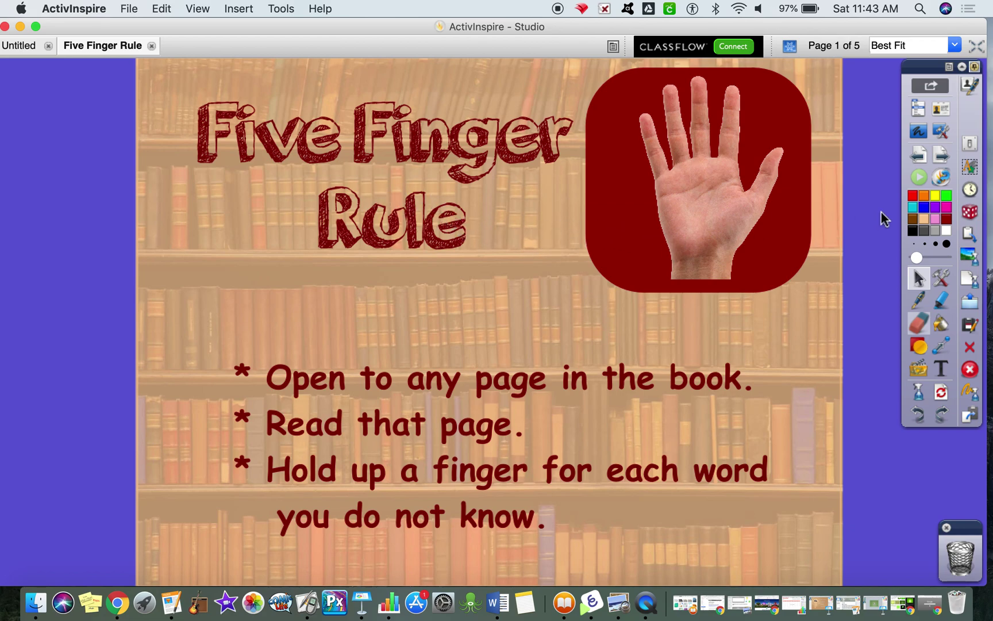
{"action": "left_click", "coordinate": [941, 156]}
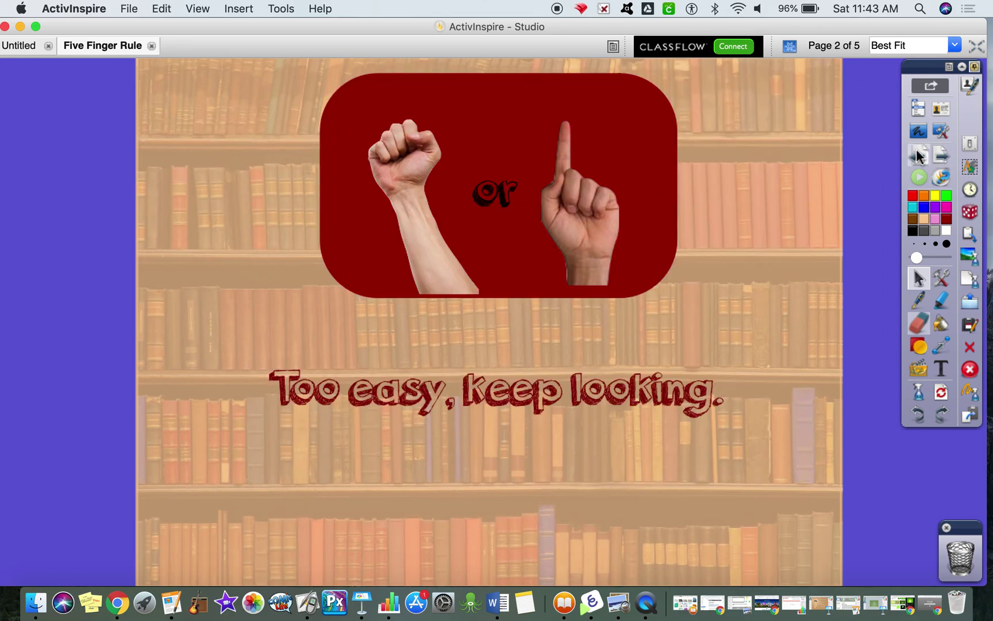
{"action": "key", "text": "Page_Up"}
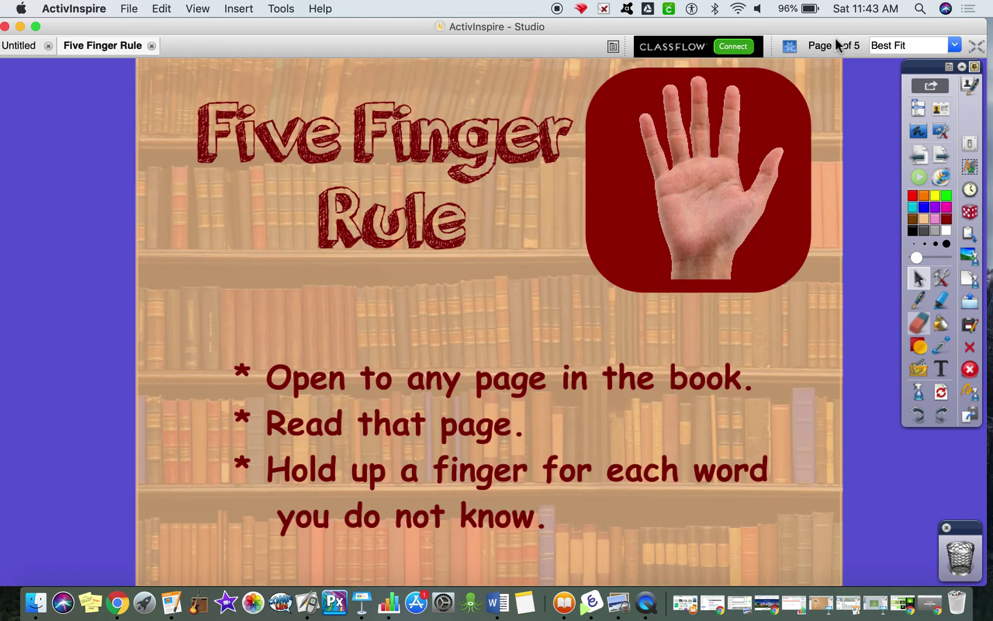
{"action": "left_click", "coordinate": [129, 10]}
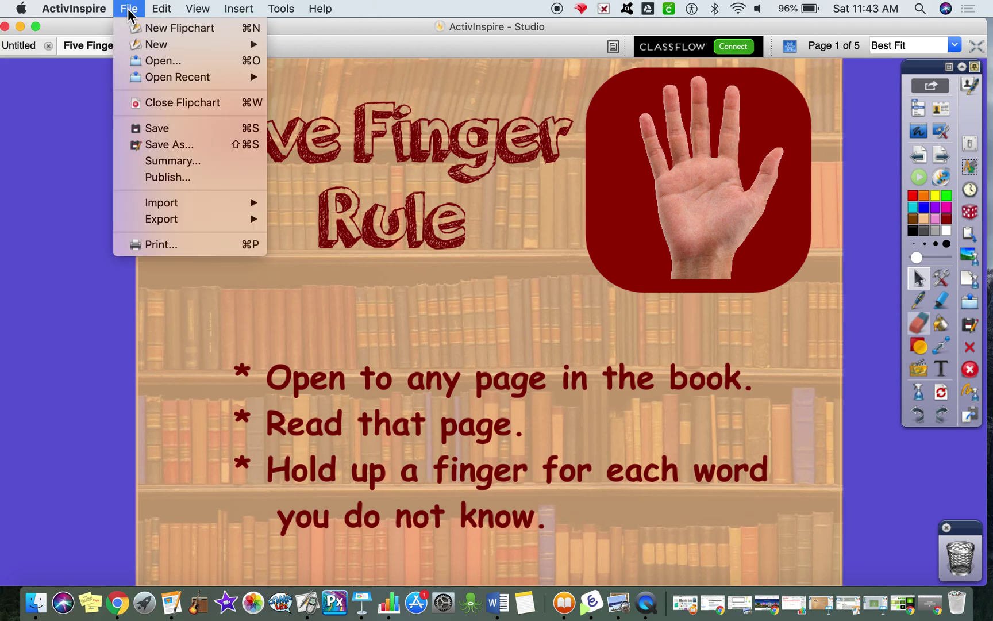
Export all flipchart pages as JPEG (.jpg) images into Downloads, then hide ActivInspire
{"action": "mouse_move", "coordinate": [151, 221]}
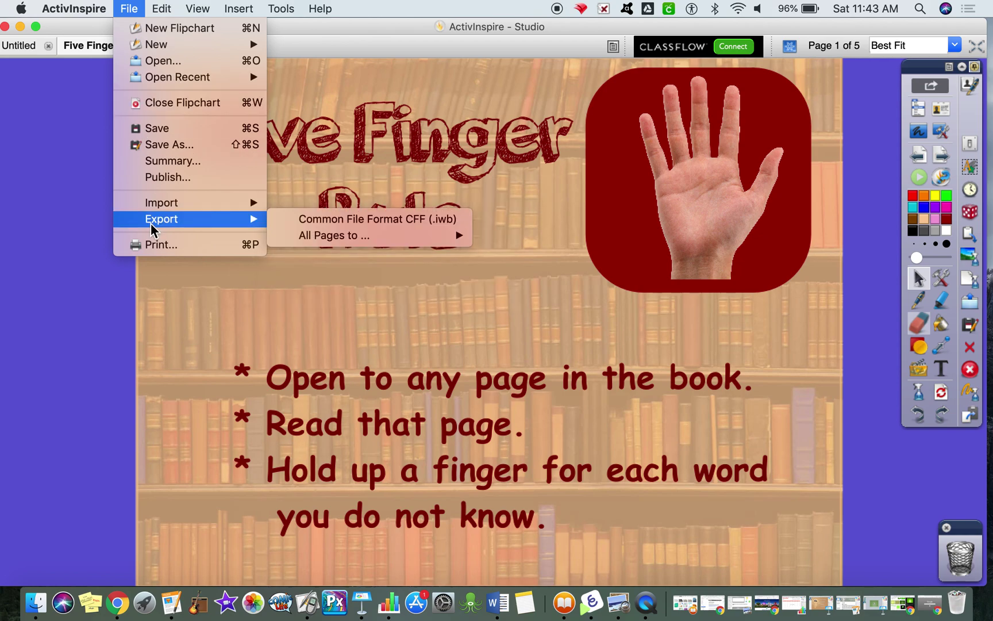
{"action": "mouse_move", "coordinate": [309, 237]}
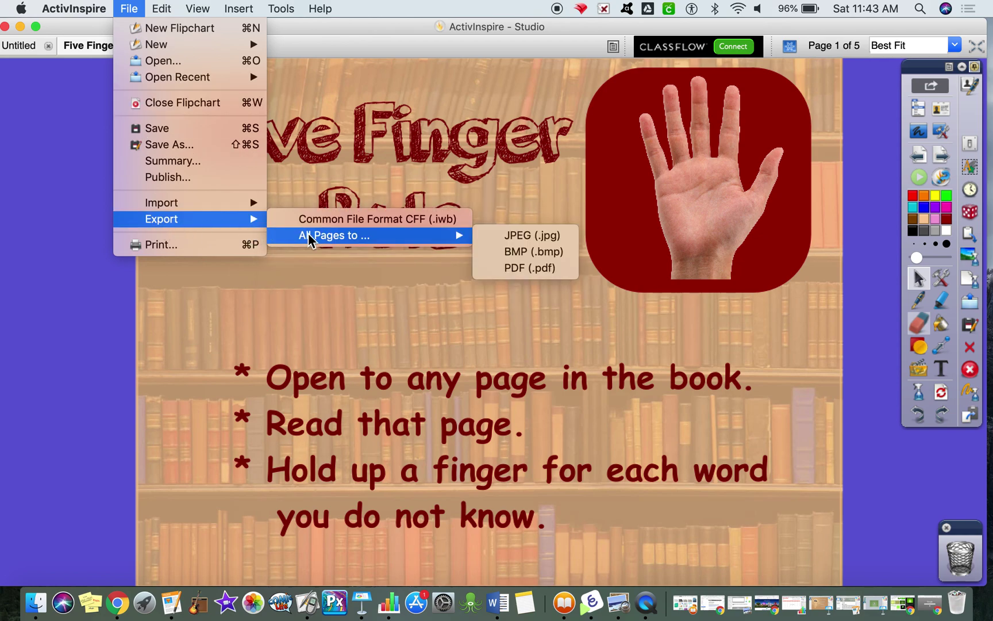
{"action": "left_click", "coordinate": [527, 237]}
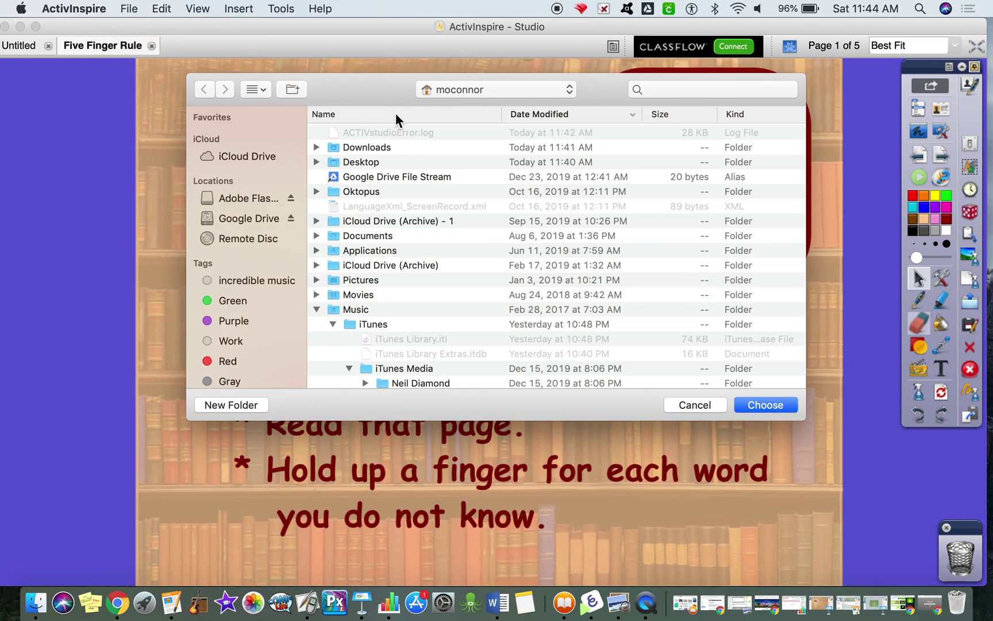
{"action": "left_click", "coordinate": [381, 149]}
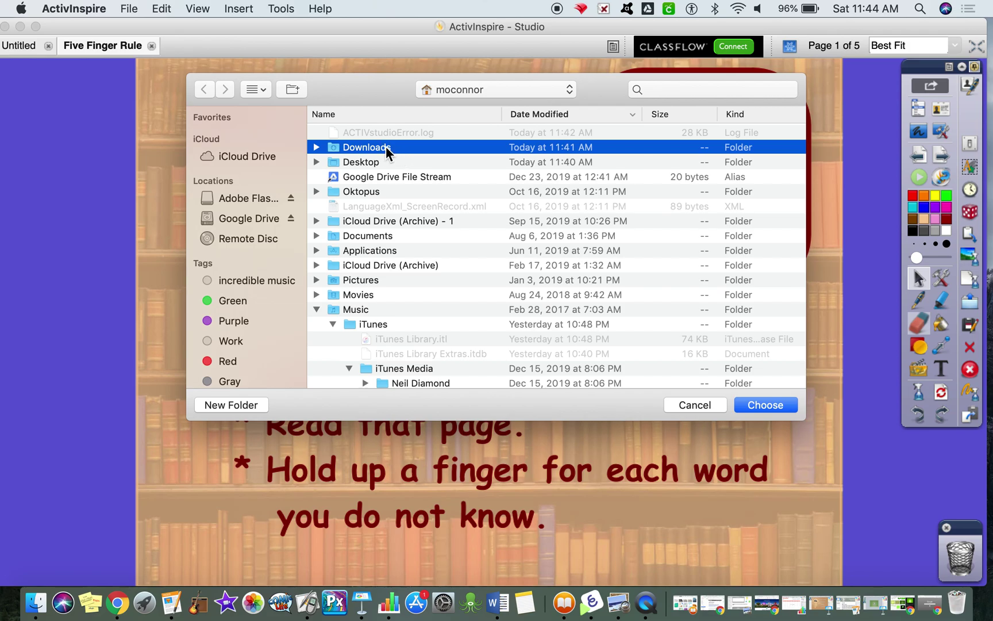
{"action": "left_click", "coordinate": [774, 401]}
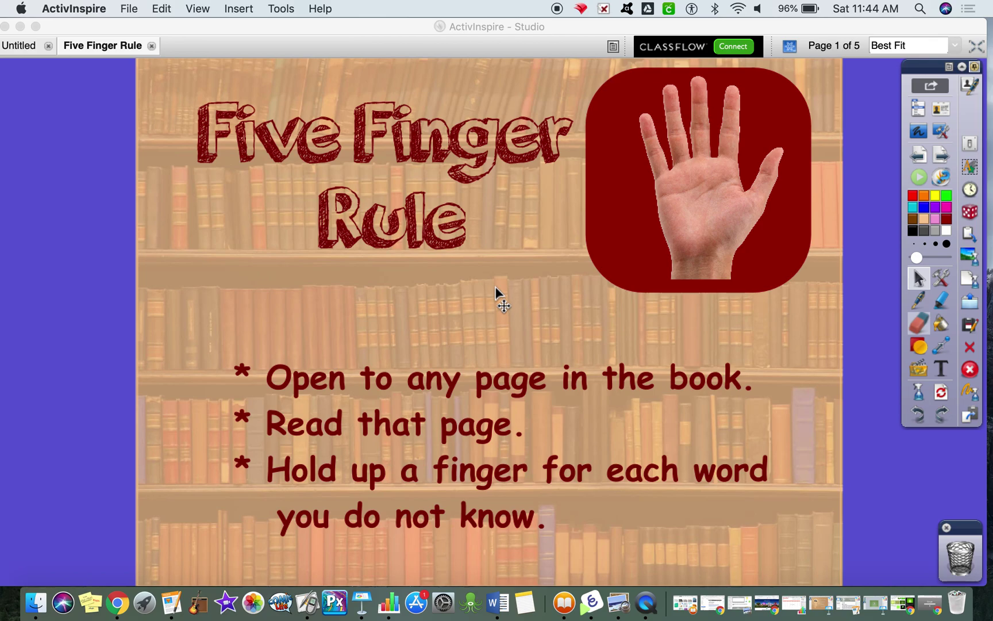
{"action": "key", "text": "super+q"}
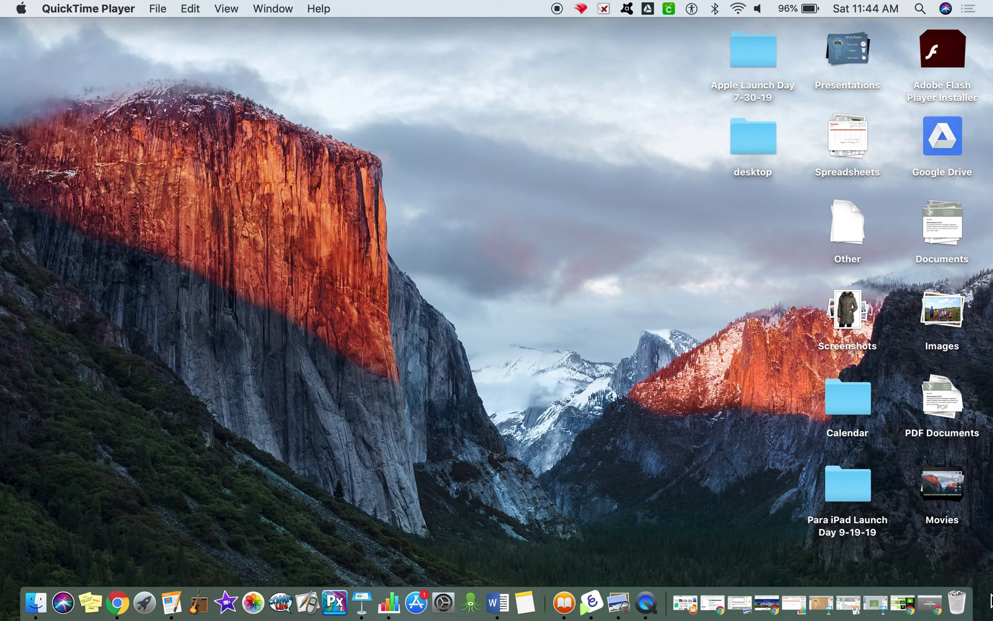
Restore Chrome, launch Google Slides from the Google apps grid, and start a Blank presentation
{"action": "left_click", "coordinate": [929, 601]}
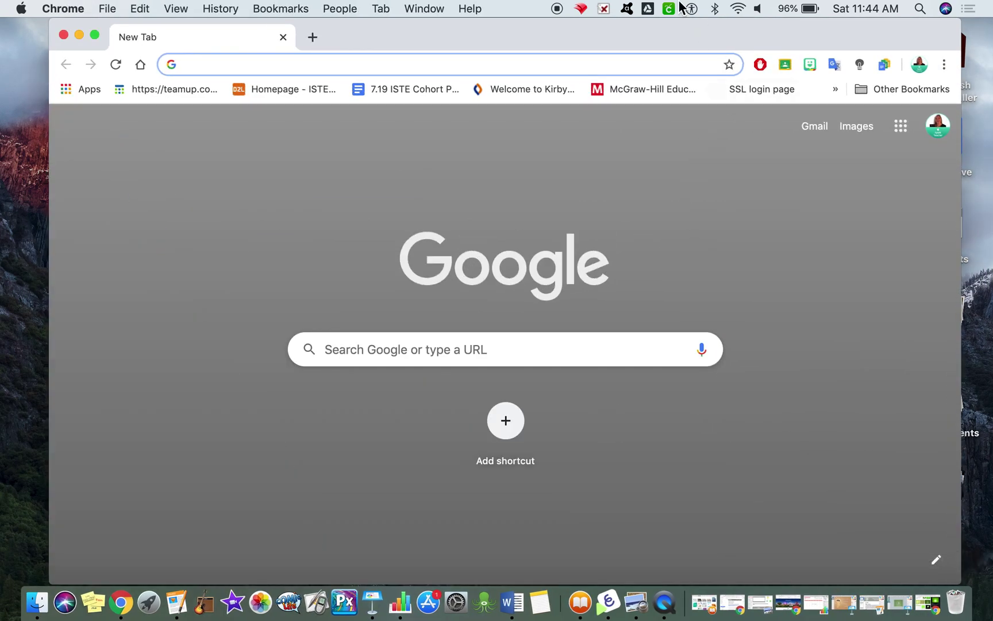
{"action": "left_click_drag", "start_coordinate": [683, 29], "coordinate": [656, 32]}
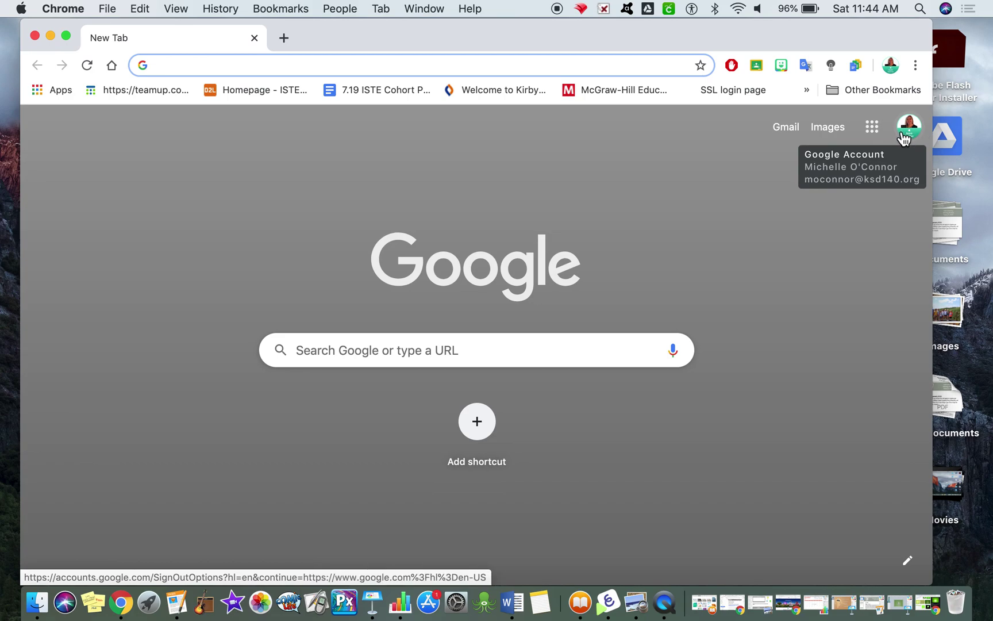
{"action": "left_click", "coordinate": [874, 133]}
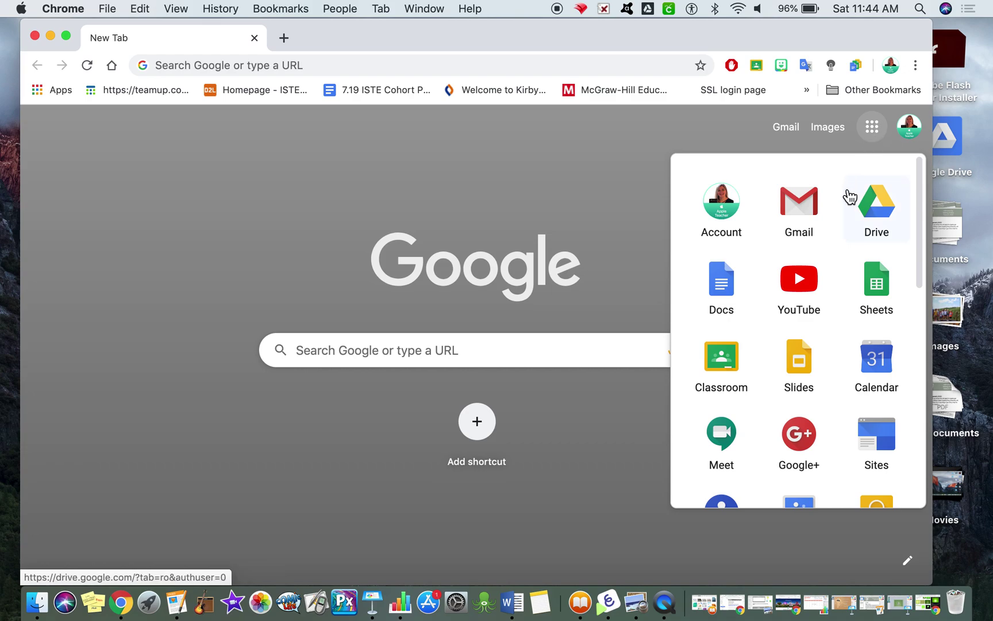
{"action": "scroll", "coordinate": [838, 237], "scroll_direction": "down", "scroll_amount": 3}
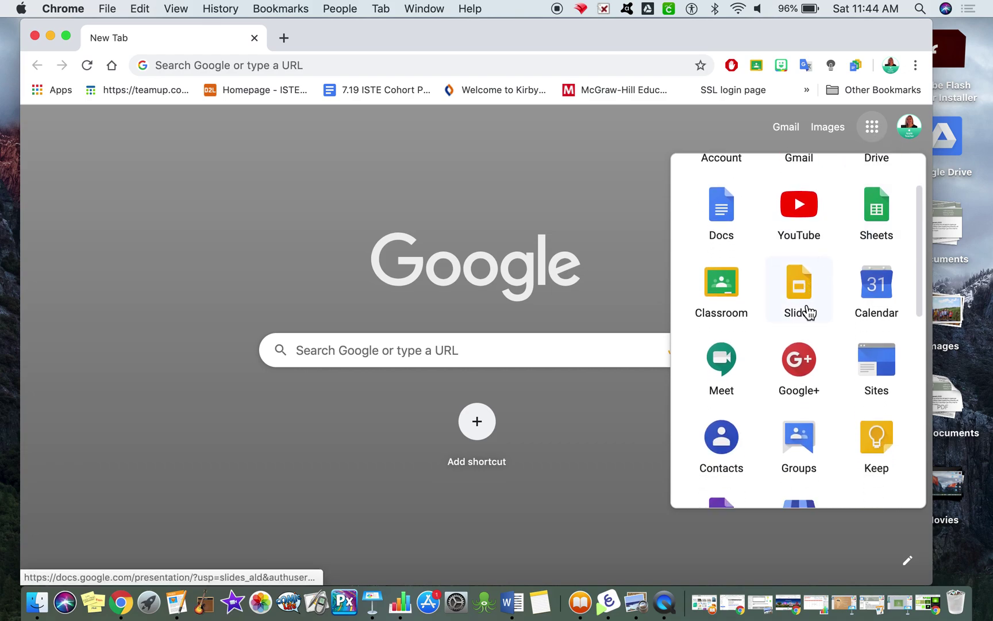
{"action": "left_click", "coordinate": [806, 307]}
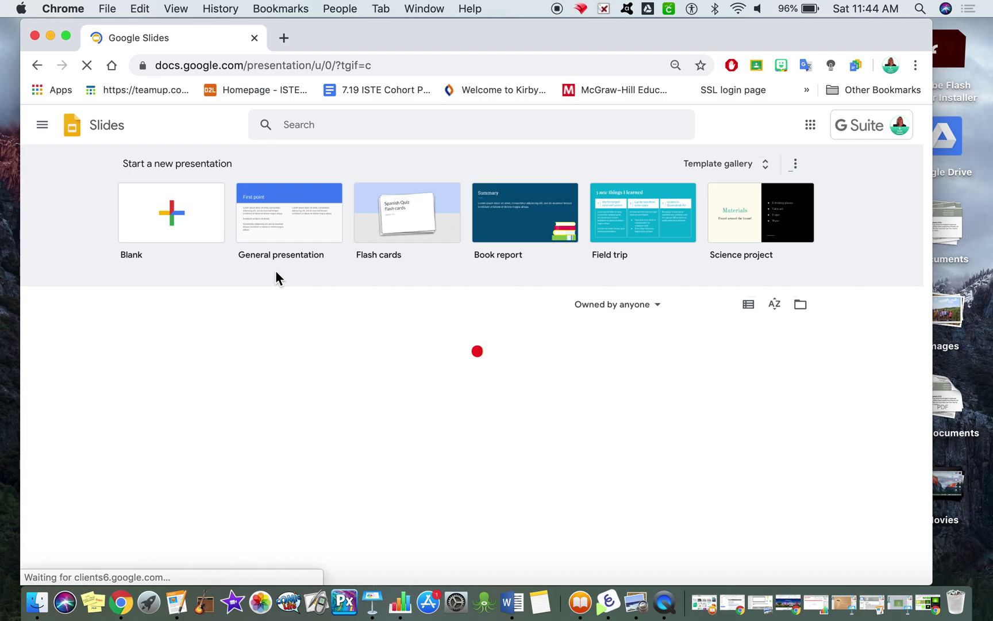
{"action": "left_click", "coordinate": [174, 217]}
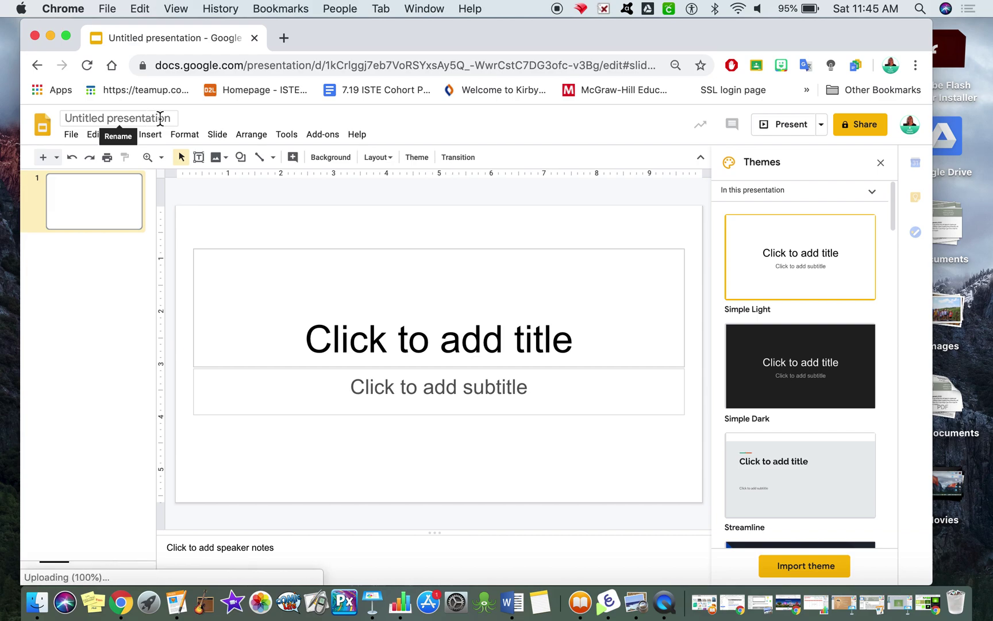
Rename the untitled presentation to 'Five Finger Rule'
{"action": "left_click", "coordinate": [165, 119]}
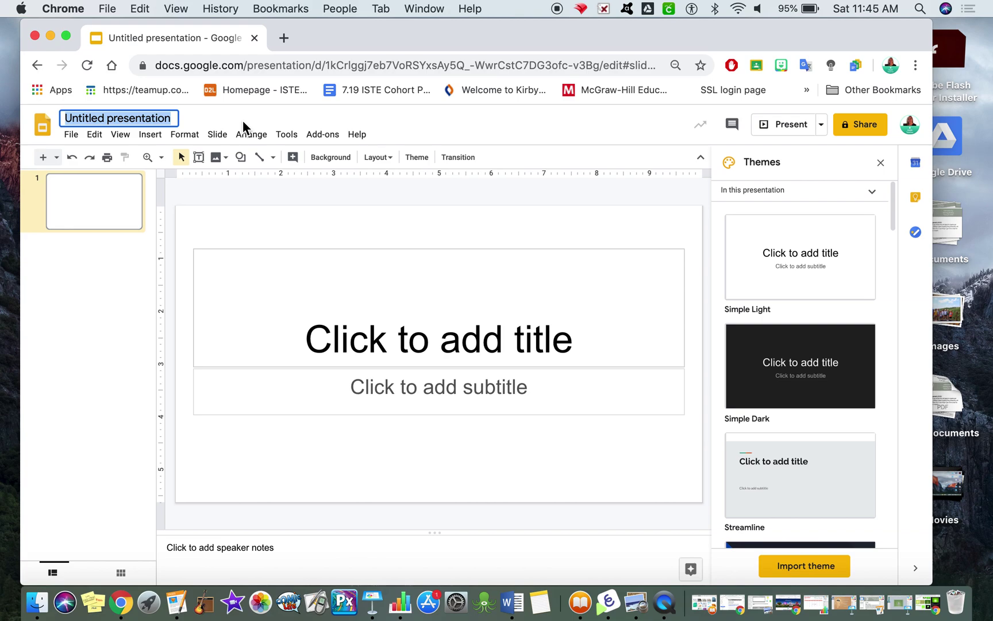
{"action": "type", "text": "Five Finger"}
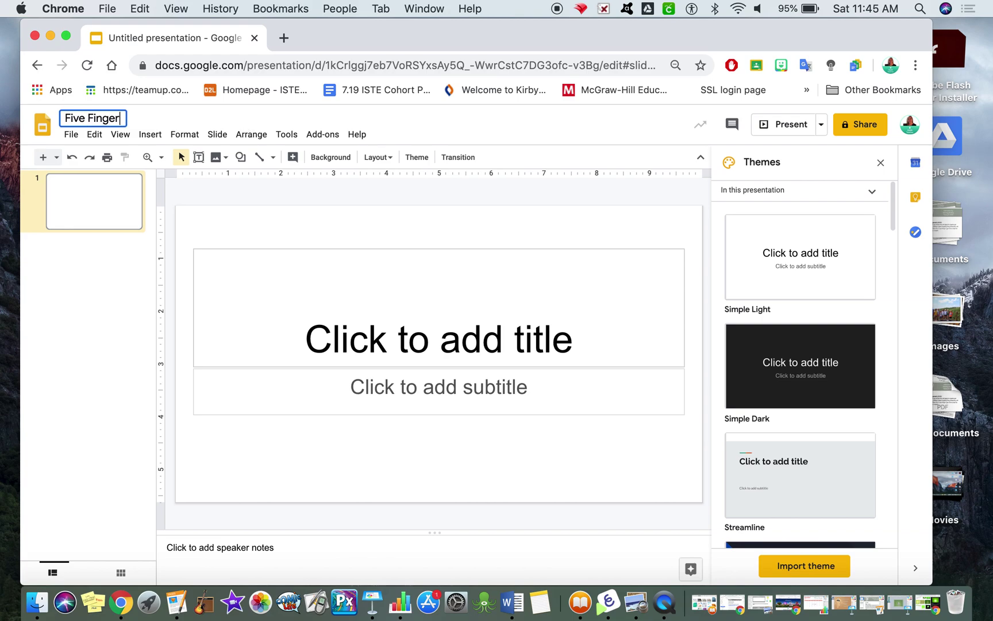
{"action": "type", "text": " Rule"}
{"action": "key", "text": "Return"}
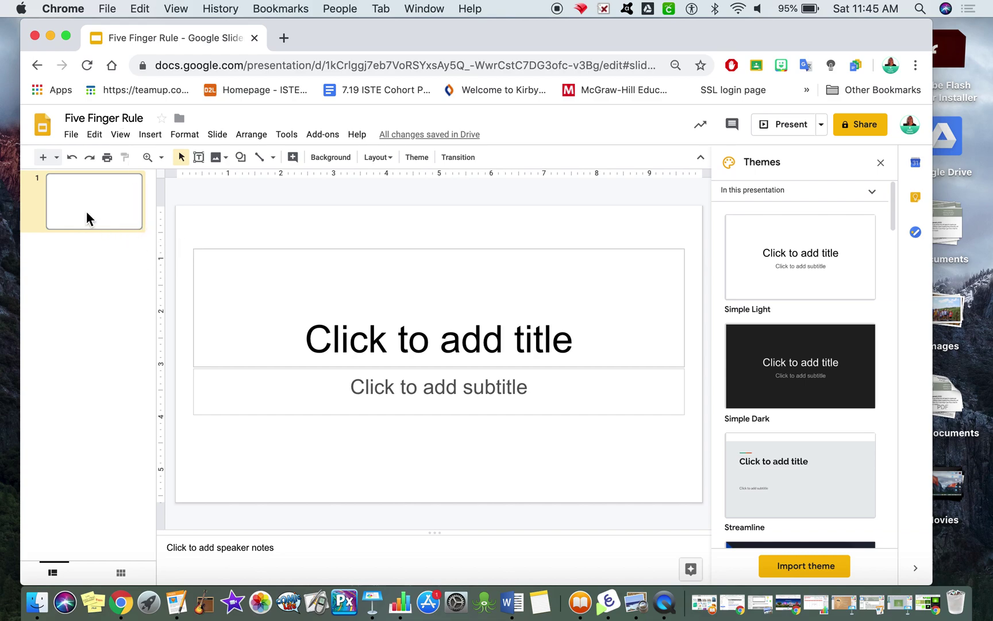
Add four Blank-layout slides after slide 1, making a five-slide deck
{"action": "left_click", "coordinate": [57, 158]}
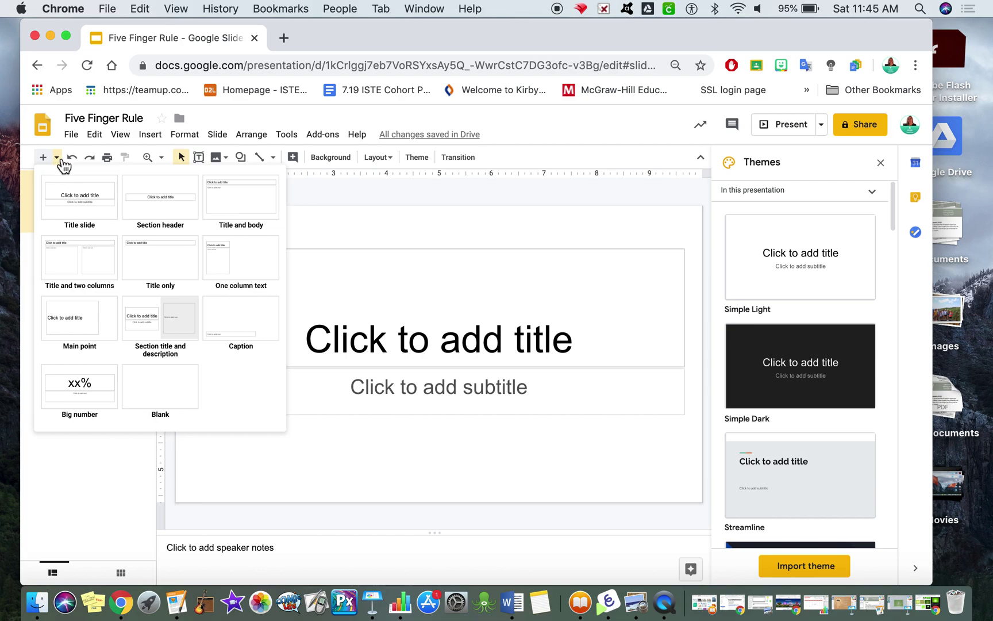
{"action": "left_click", "coordinate": [167, 405]}
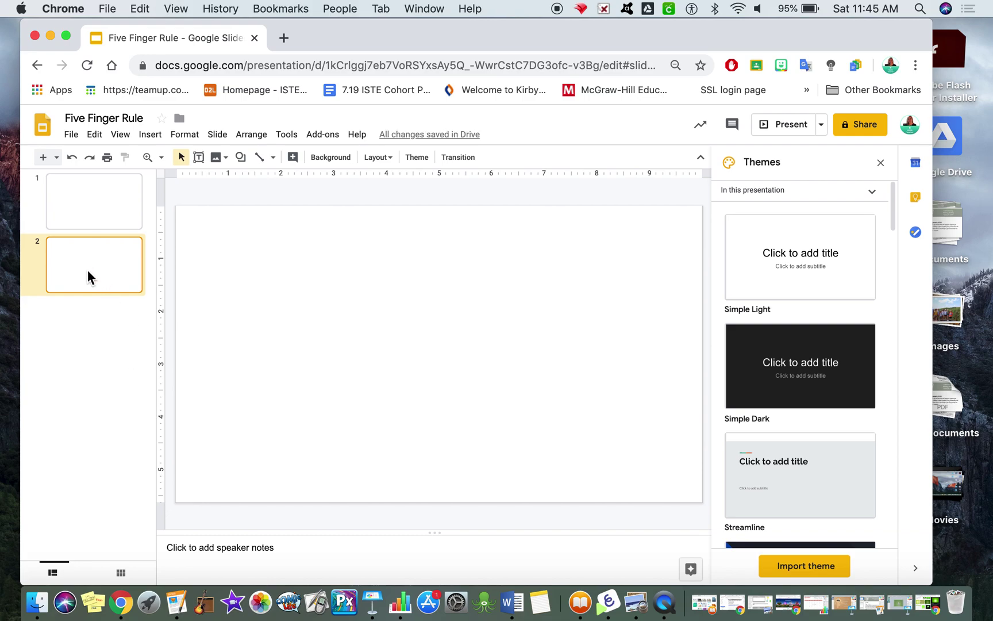
{"action": "key", "text": "ctrl+m"}
{"action": "key", "text": "ctrl+m"}
{"action": "key", "text": "ctrl+m"}
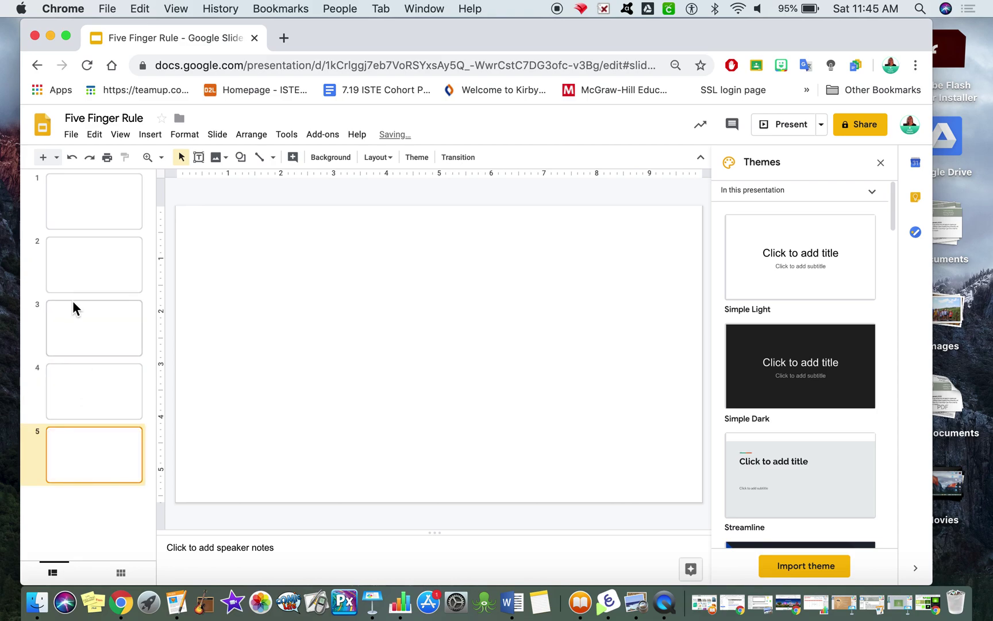
{"action": "left_click", "coordinate": [70, 278]}
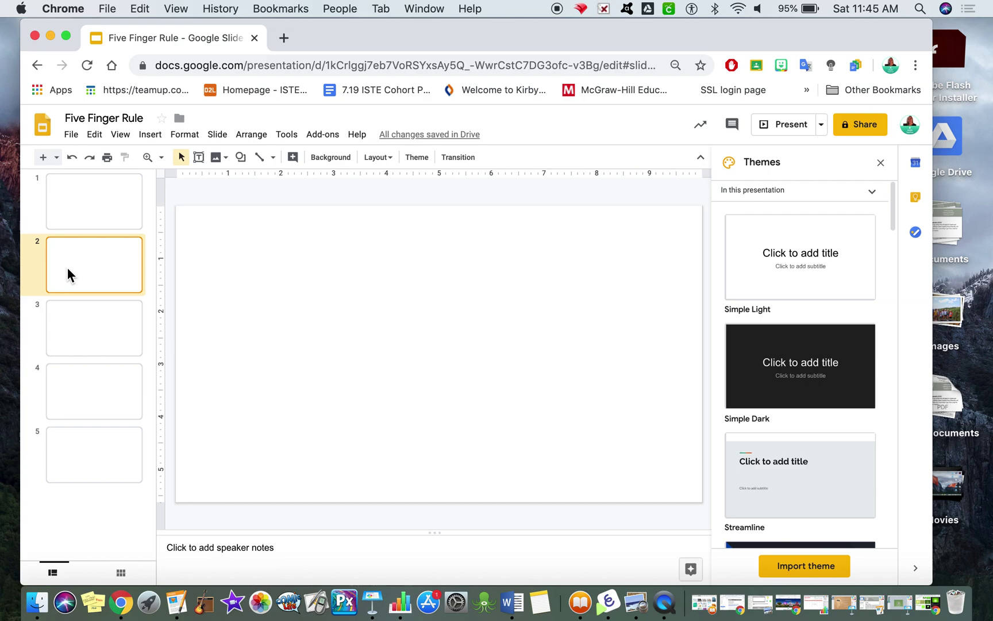
Delete the title and subtitle placeholders from slide 1
{"action": "left_click", "coordinate": [79, 209]}
{"action": "left_click", "coordinate": [231, 251]}
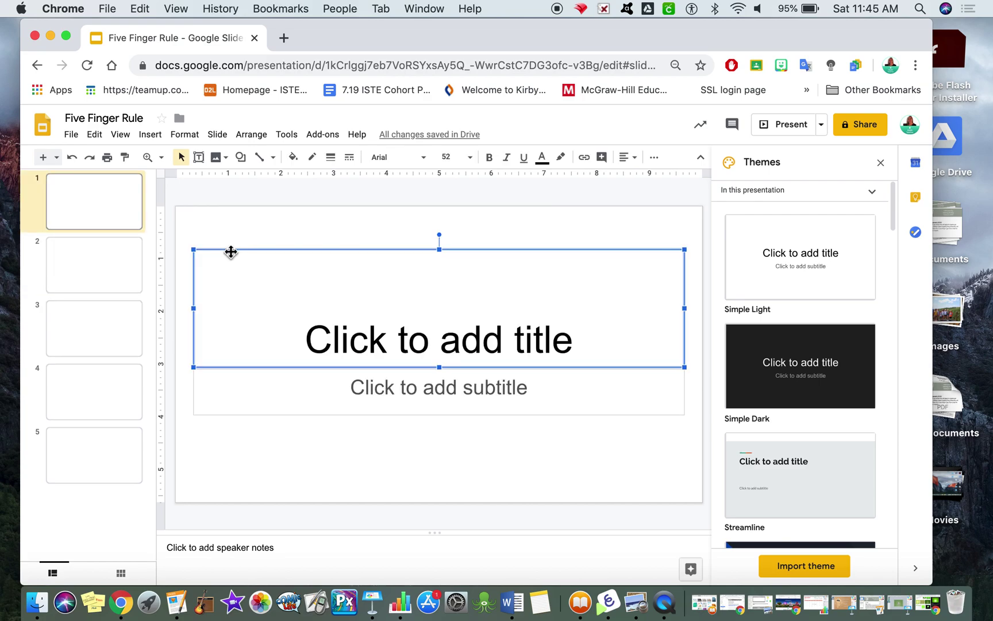
{"action": "key", "text": "BackSpace"}
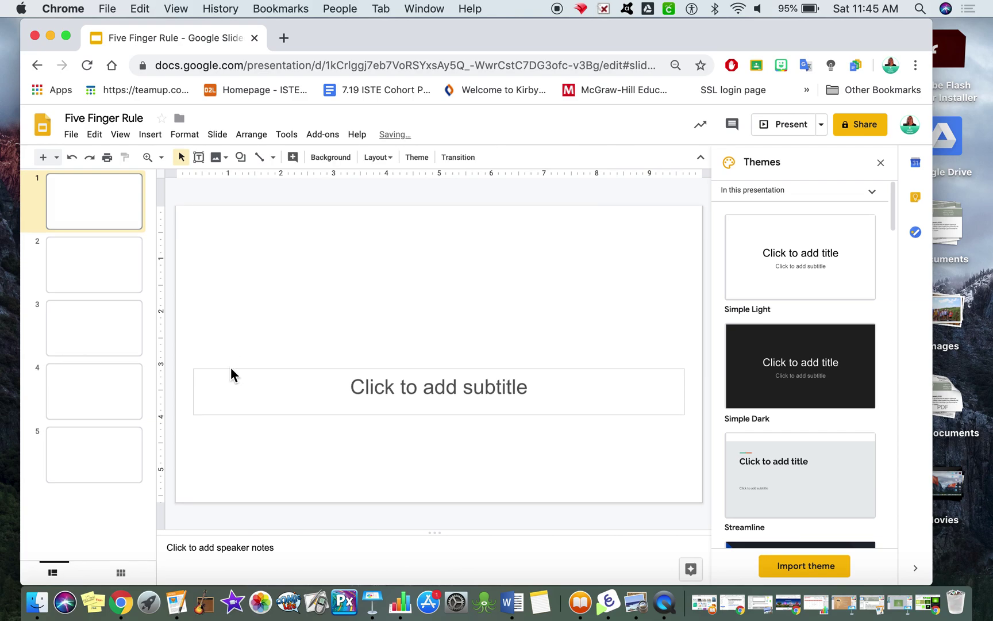
{"action": "left_click", "coordinate": [231, 369]}
{"action": "key", "text": "BackSpace"}
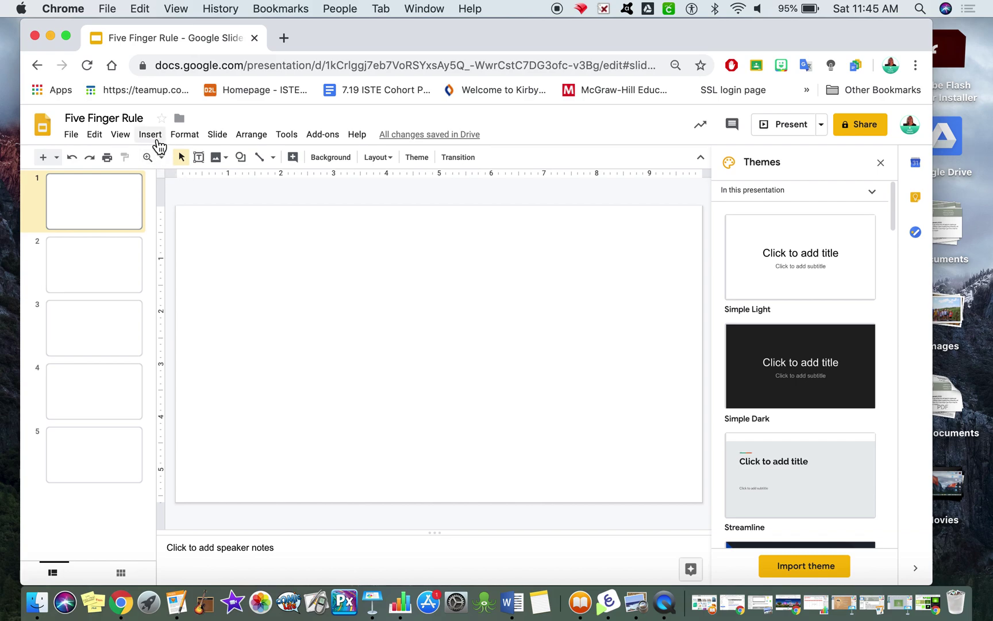
Upload Five Finger Rule_1.jpg from Downloads onto slide 1 and centre it on the slide
{"action": "left_click", "coordinate": [148, 140]}
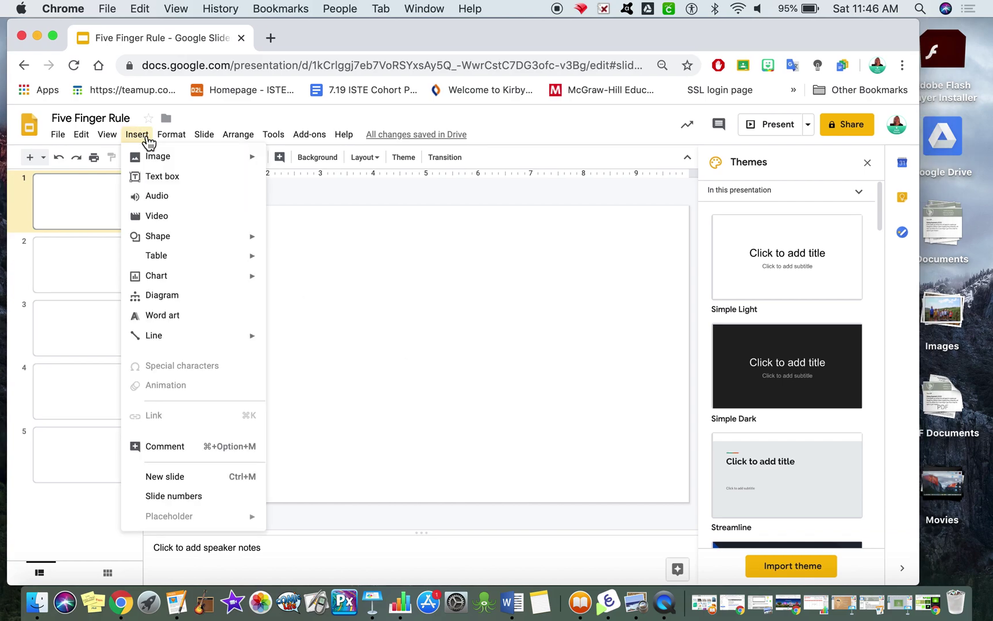
{"action": "mouse_move", "coordinate": [153, 157]}
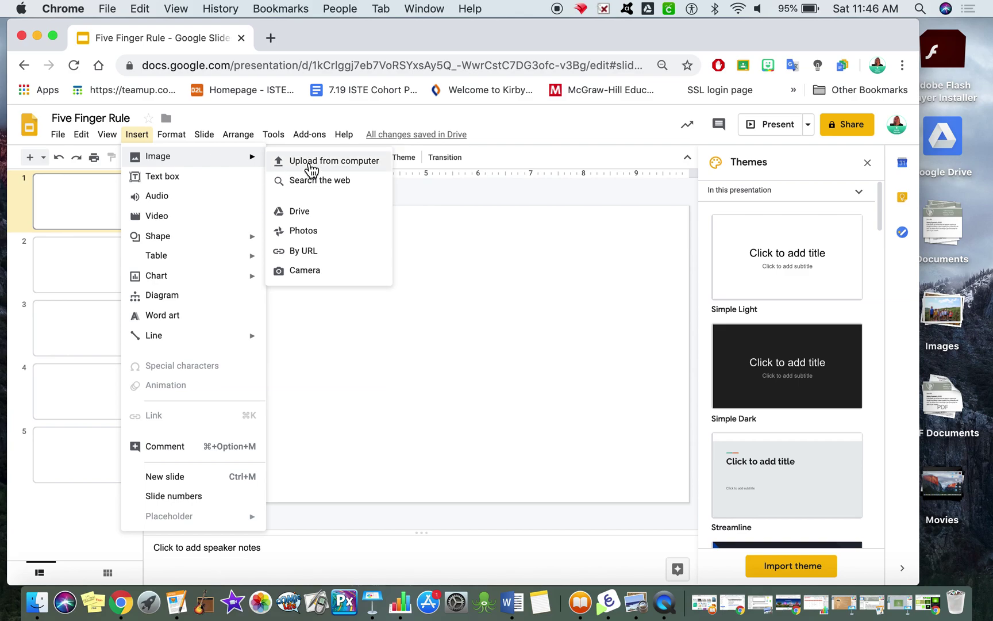
{"action": "left_click", "coordinate": [311, 161]}
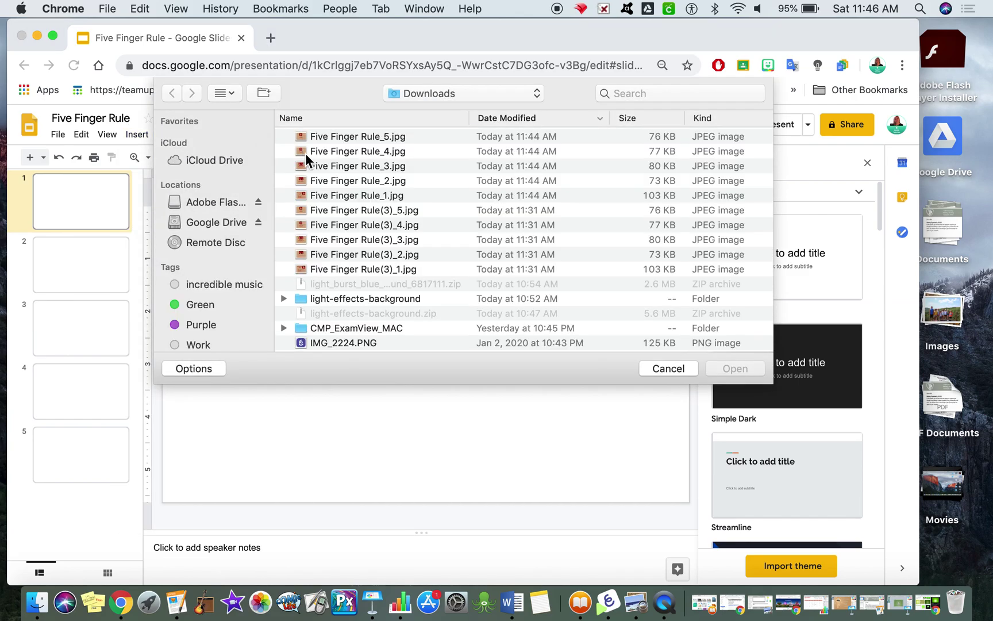
{"action": "left_click", "coordinate": [298, 196]}
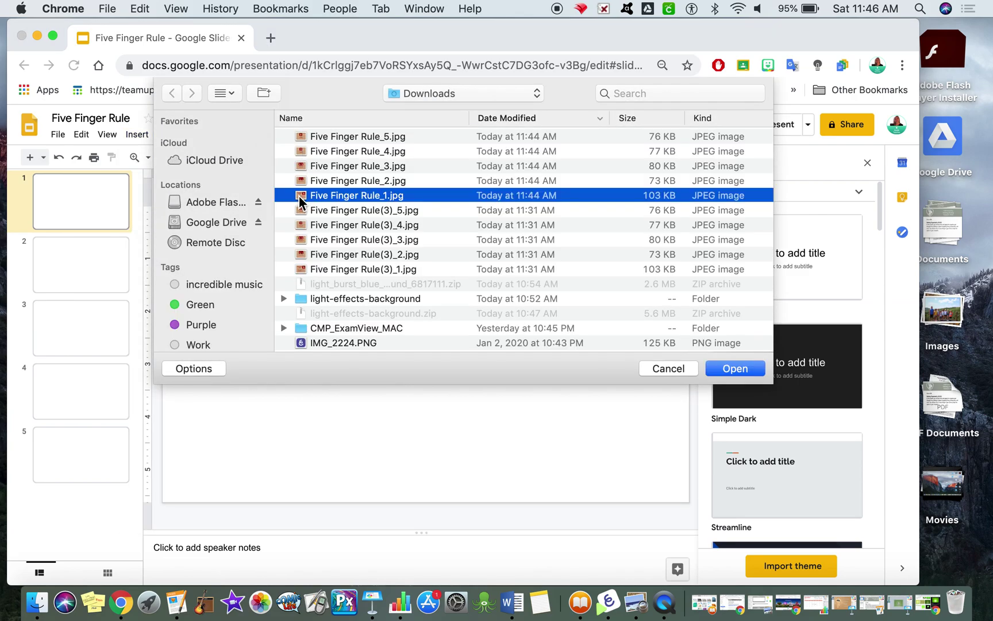
{"action": "left_click", "coordinate": [742, 373]}
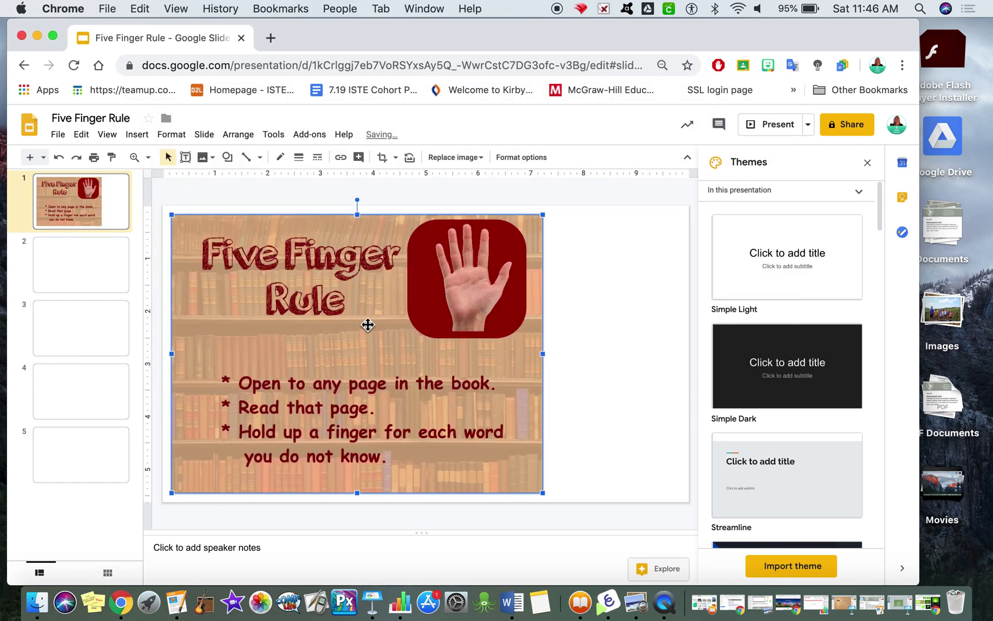
{"action": "left_click_drag", "start_coordinate": [368, 326], "coordinate": [428, 330]}
{"action": "left_click", "coordinate": [220, 385]}
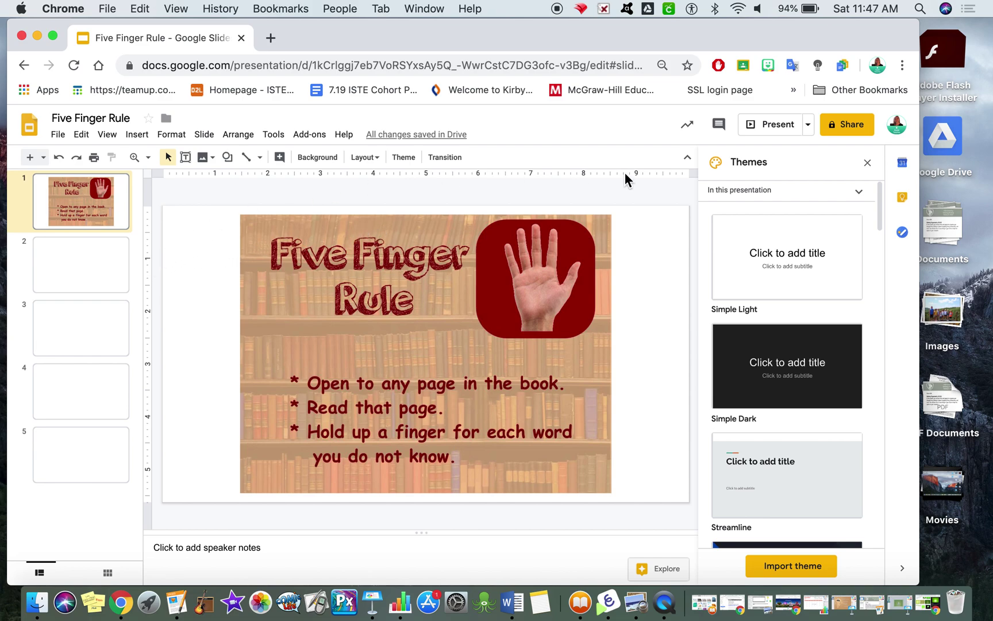
Preview slide 1 as a full-screen slideshow, then exit and show blank slide 2
{"action": "left_click", "coordinate": [770, 124]}
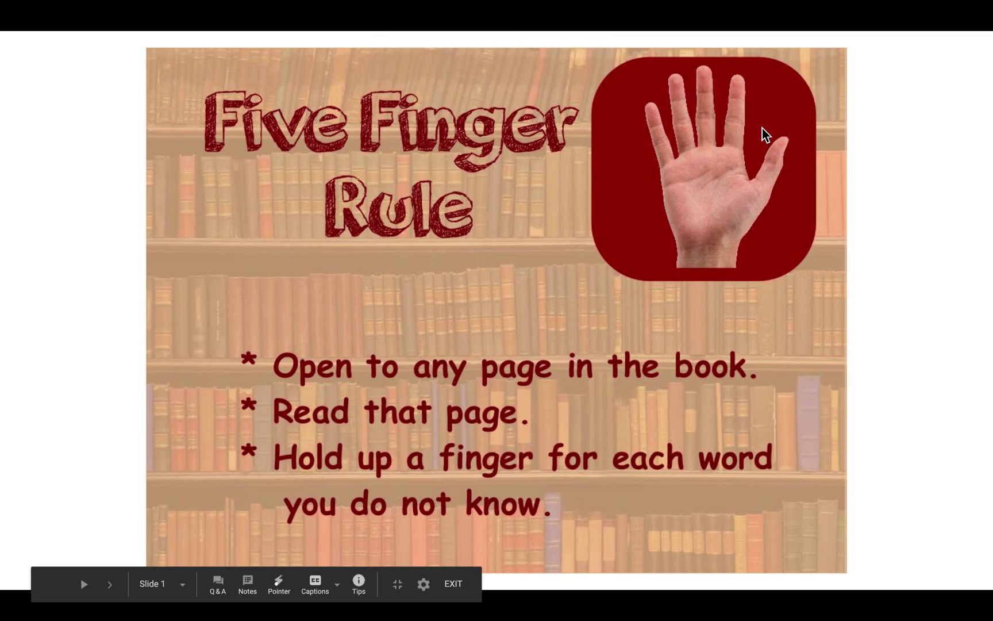
{"action": "key", "text": "Escape"}
{"action": "left_click", "coordinate": [83, 267]}
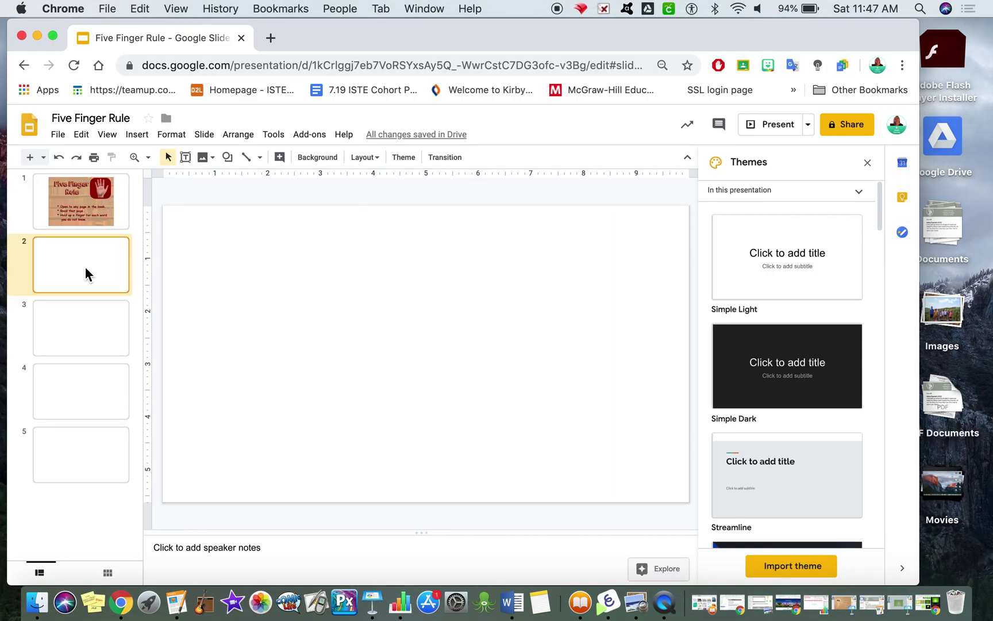